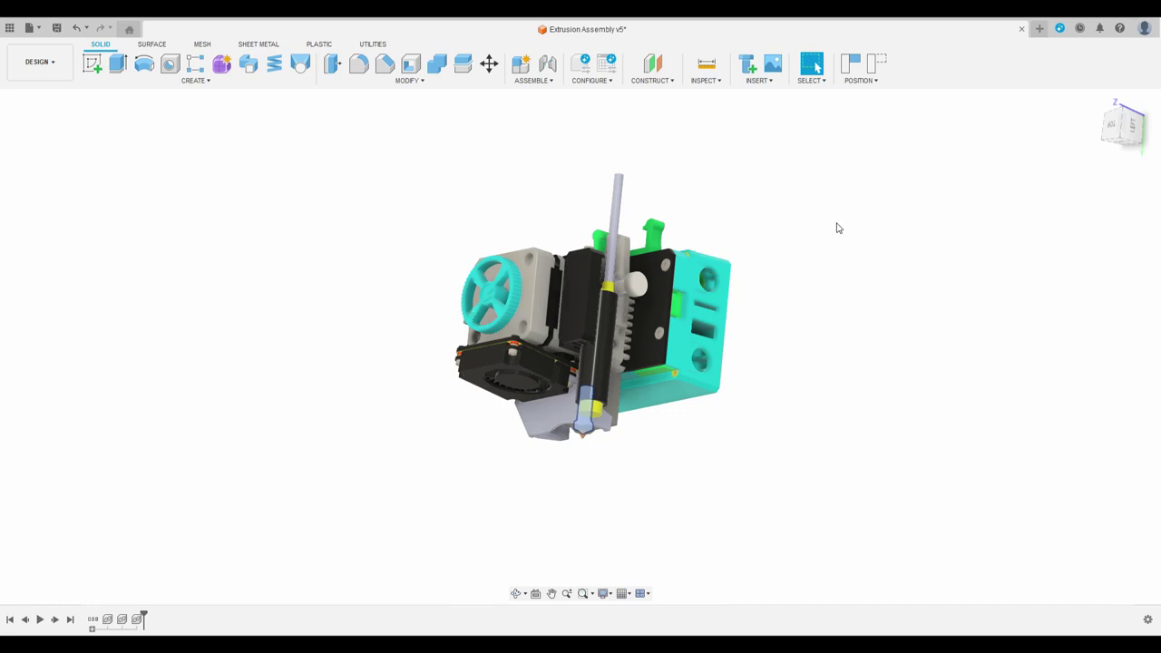
Zoom onto the nozzle and view it from the Left side to compare the yellow sensor tip's height, then orbit back out.
shift+middle_drag(591, 448, 675, 345)
scroll(588, 445, up, 5)
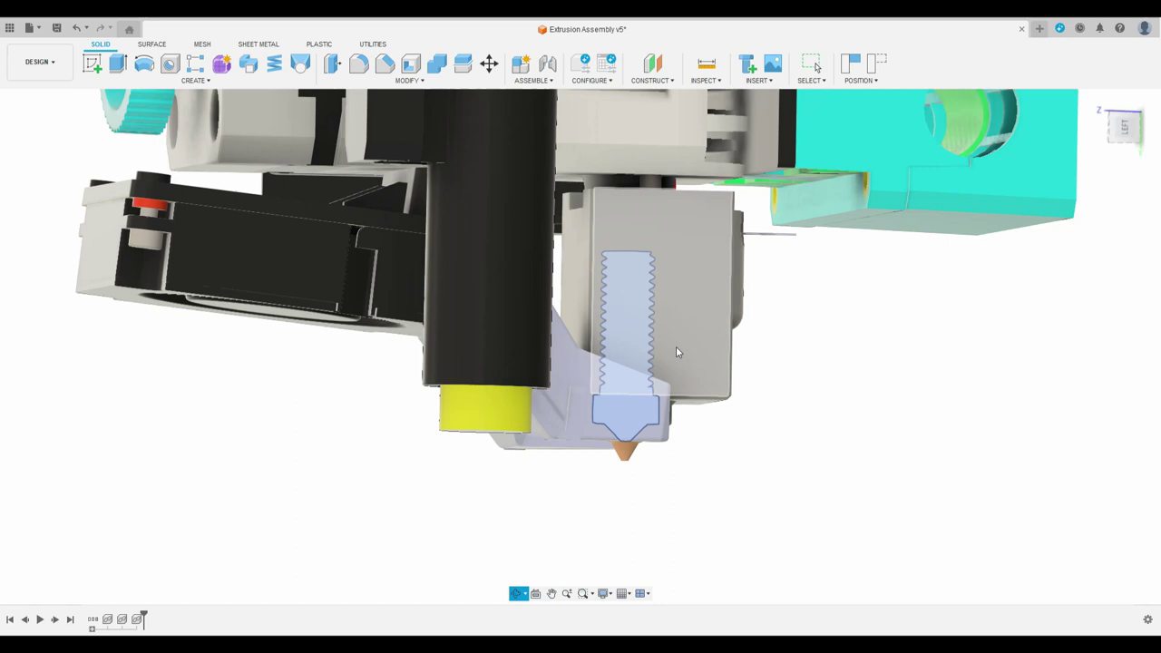
click(1100, 133)
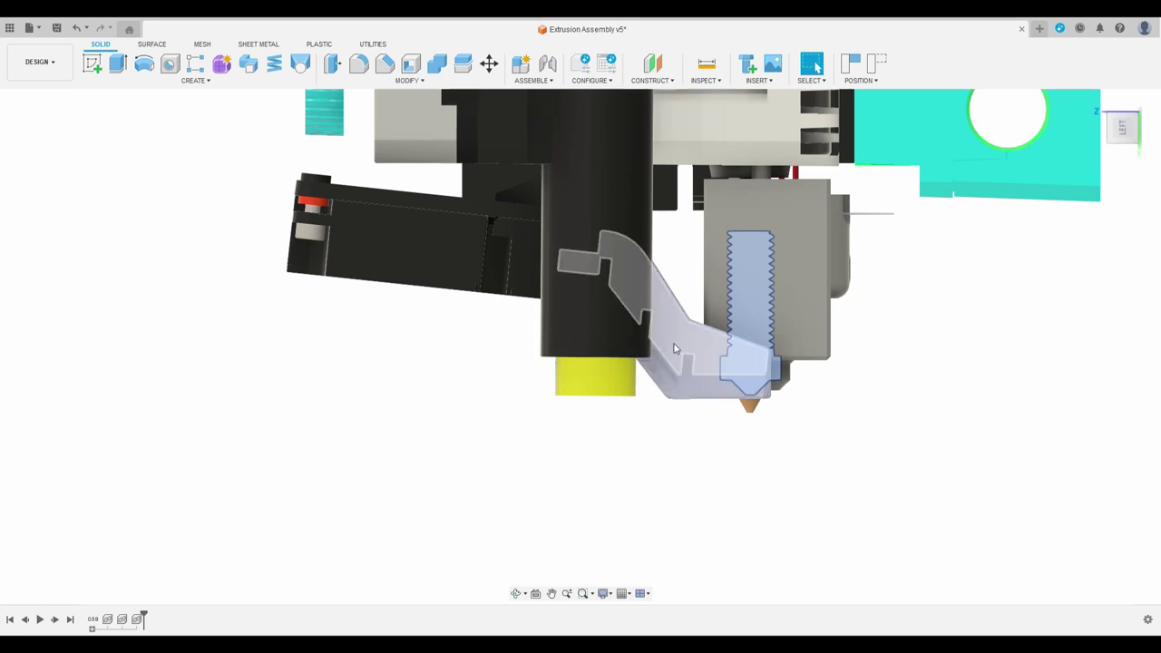
mouse_move(705, 348)
shift+middle_down()
mouse_move(756, 311)
mouse_move(712, 334)
shift+middle_up()
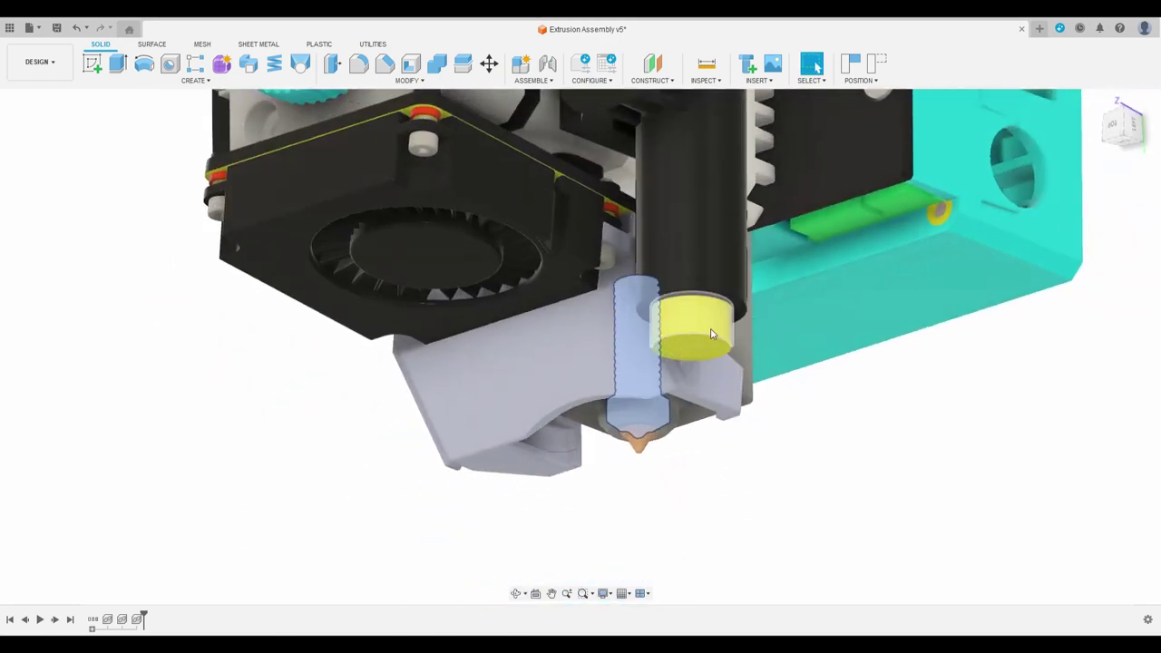
shift+middle_drag(520, 404, 469, 390)
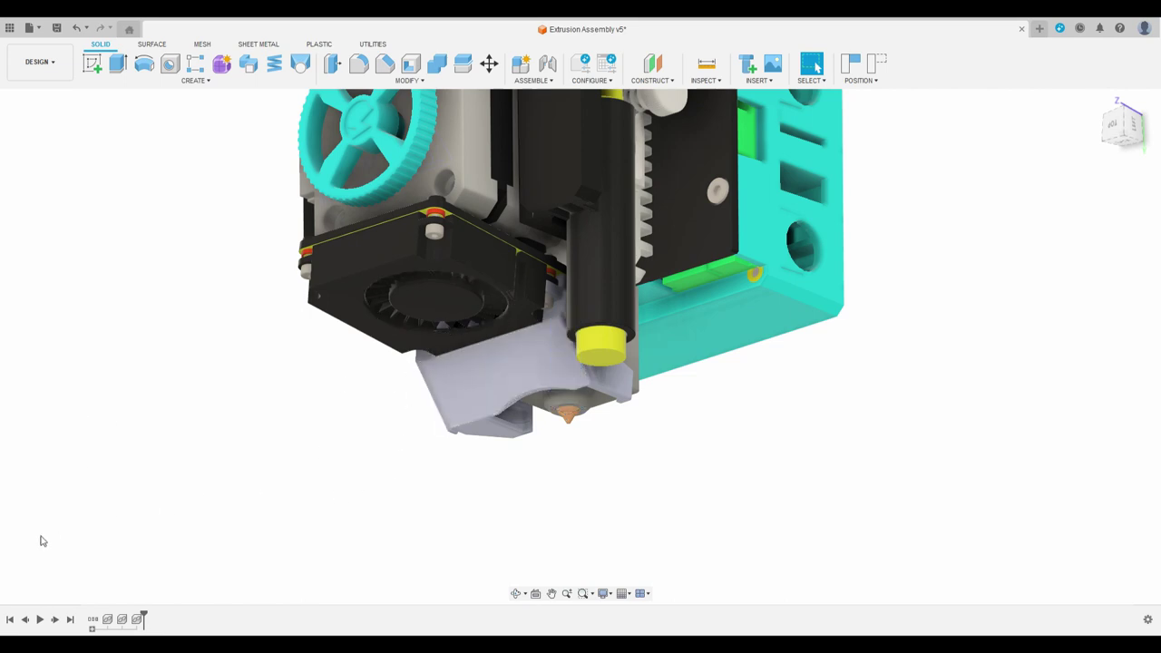
Turn the assembly so the teal block and black blower shroud face front, then zoom in.
scroll(311, 473, down, 4)
shift+middle_drag(311, 473, 272, 458)
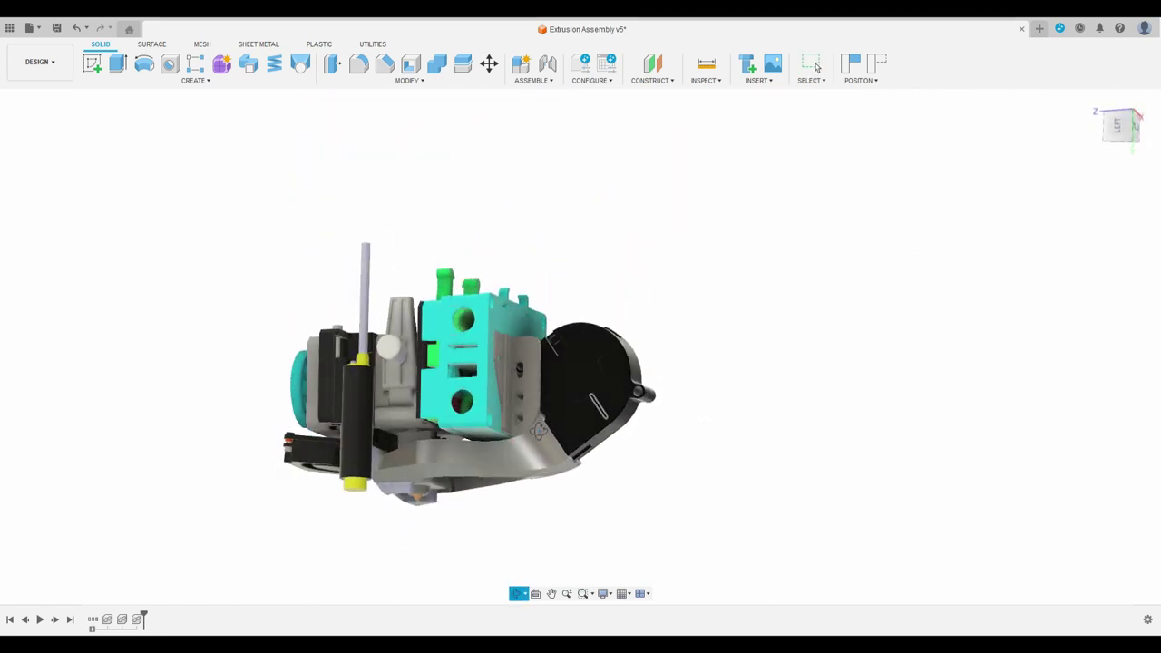
key(Escape)
scroll(858, 288, down, 3)
scroll(609, 414, up, 4)
scroll(663, 519, down, 2)
scroll(648, 359, up, 2)
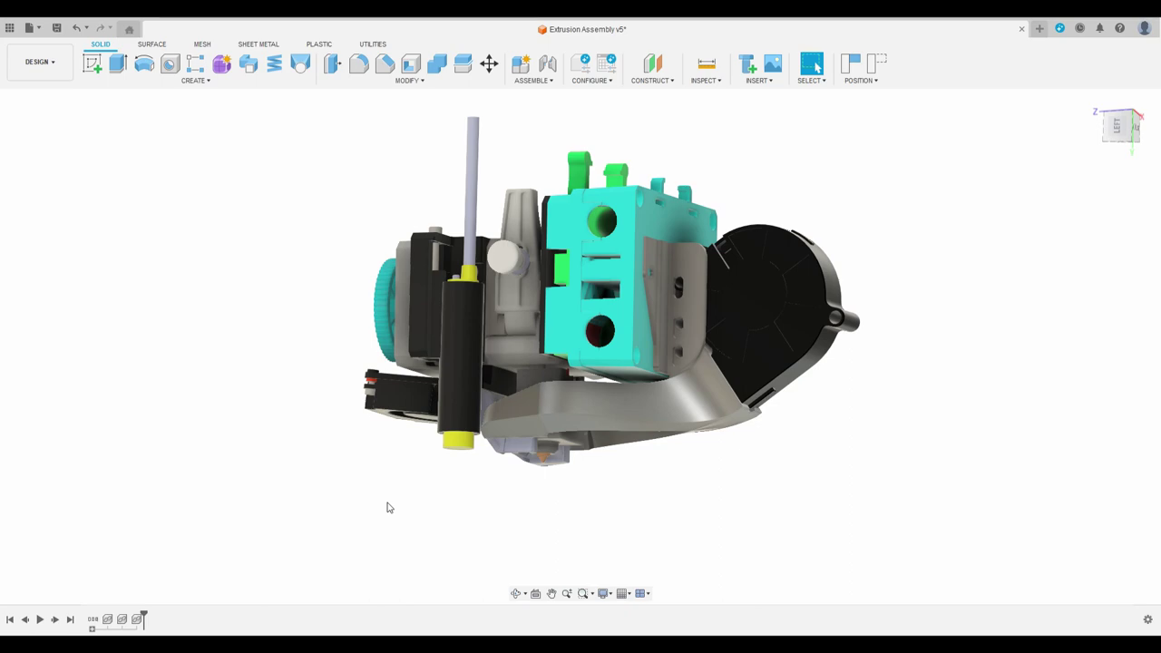
scroll(461, 469, up, 2)
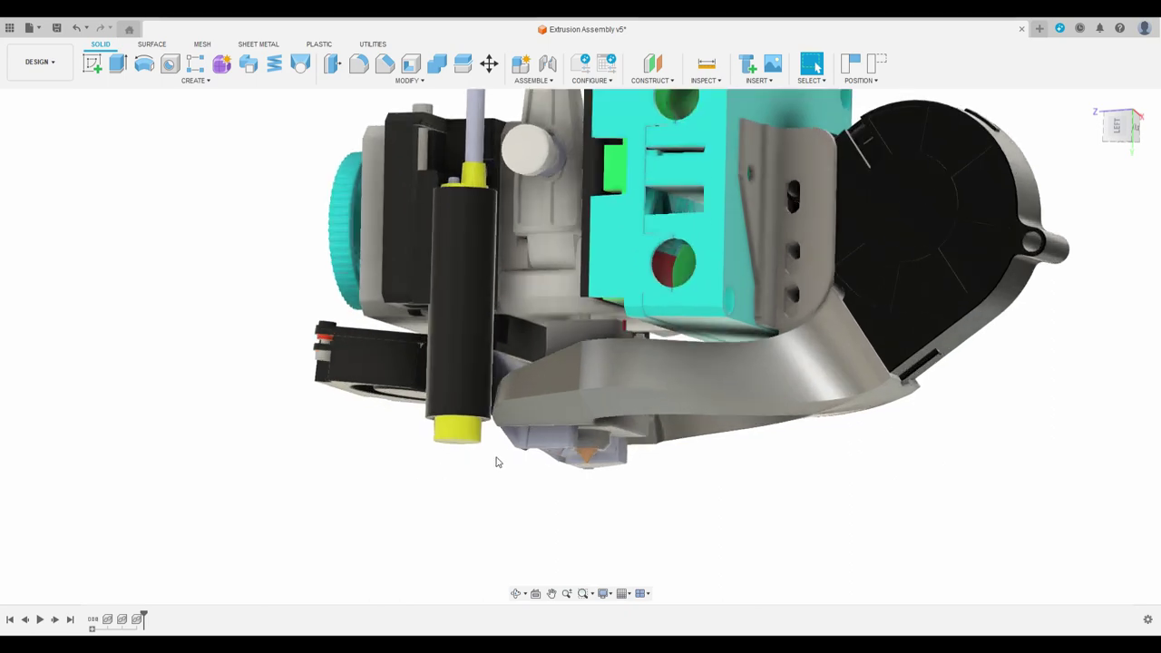
Orbit to a front three-quarter view showing the motor's caution label and the full sensor beside the hotend.
shift+middle_drag(495, 462, 548, 464)
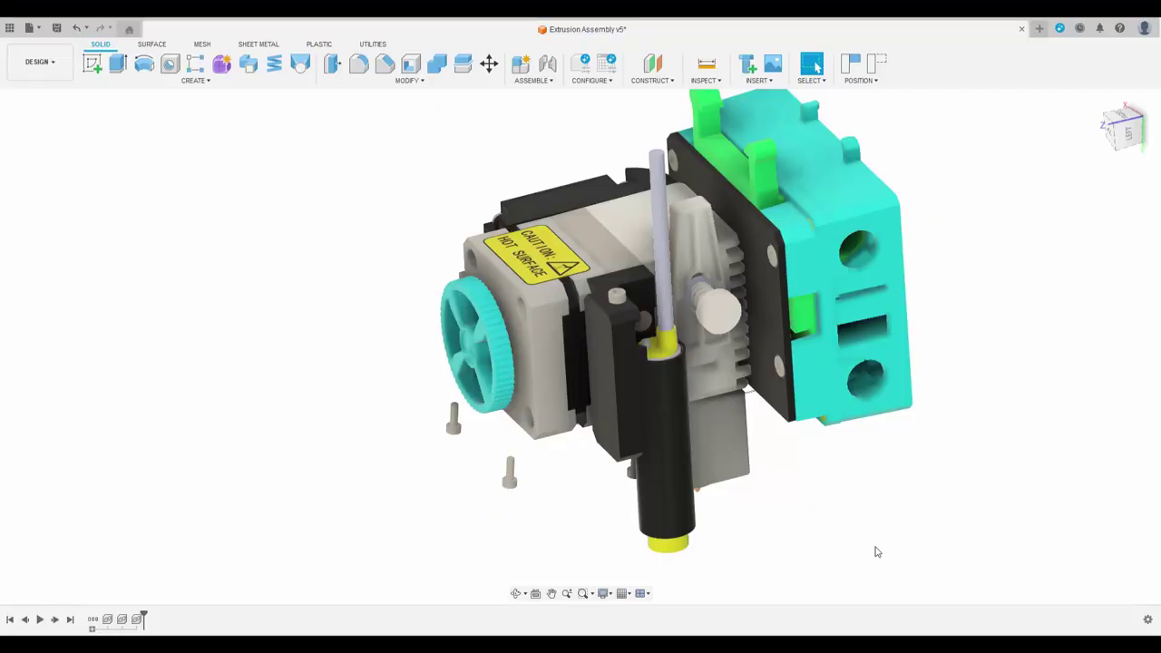
Stand the filament tube vertical, then select the black sensor tube and the small plate behind it.
scroll(697, 431, down, 2)
scroll(726, 437, up, 4)
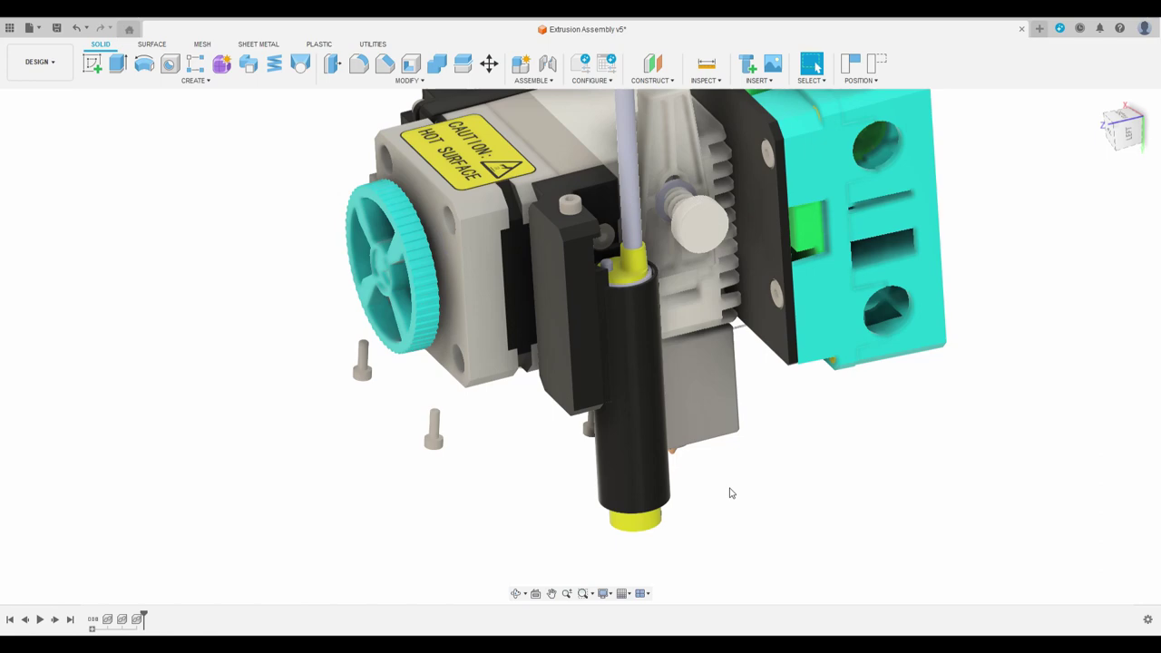
mouse_move(731, 492)
shift+middle_down()
mouse_move(754, 484)
mouse_move(735, 487)
shift+middle_up()
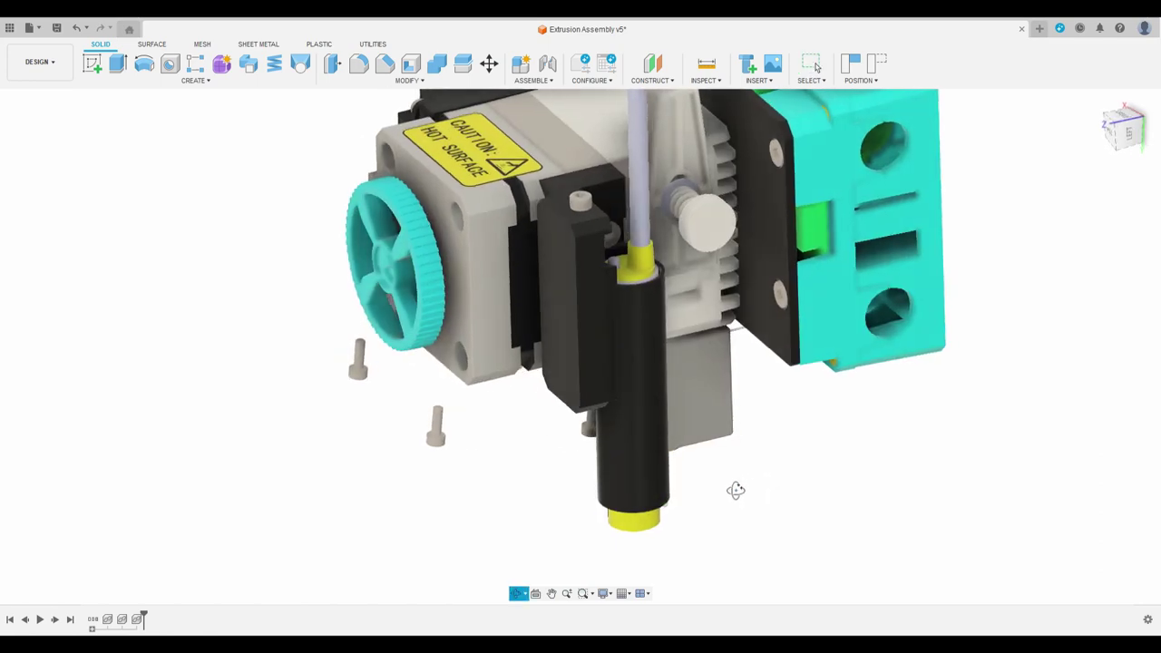
scroll(644, 322, up, 3)
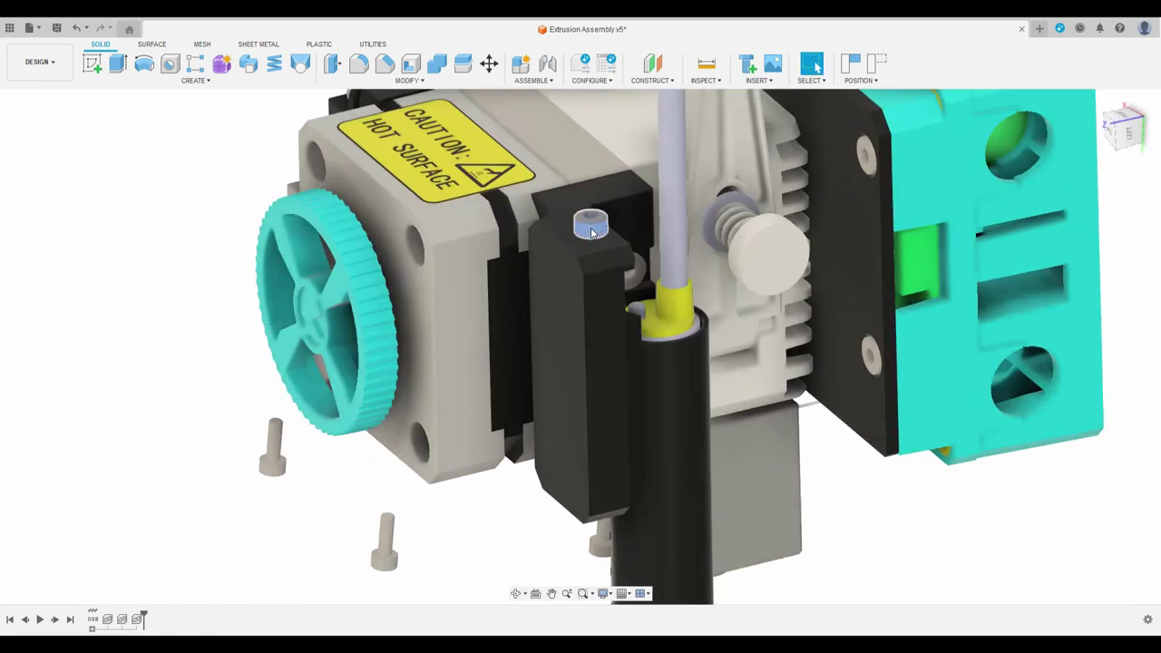
scroll(587, 230, down, 2)
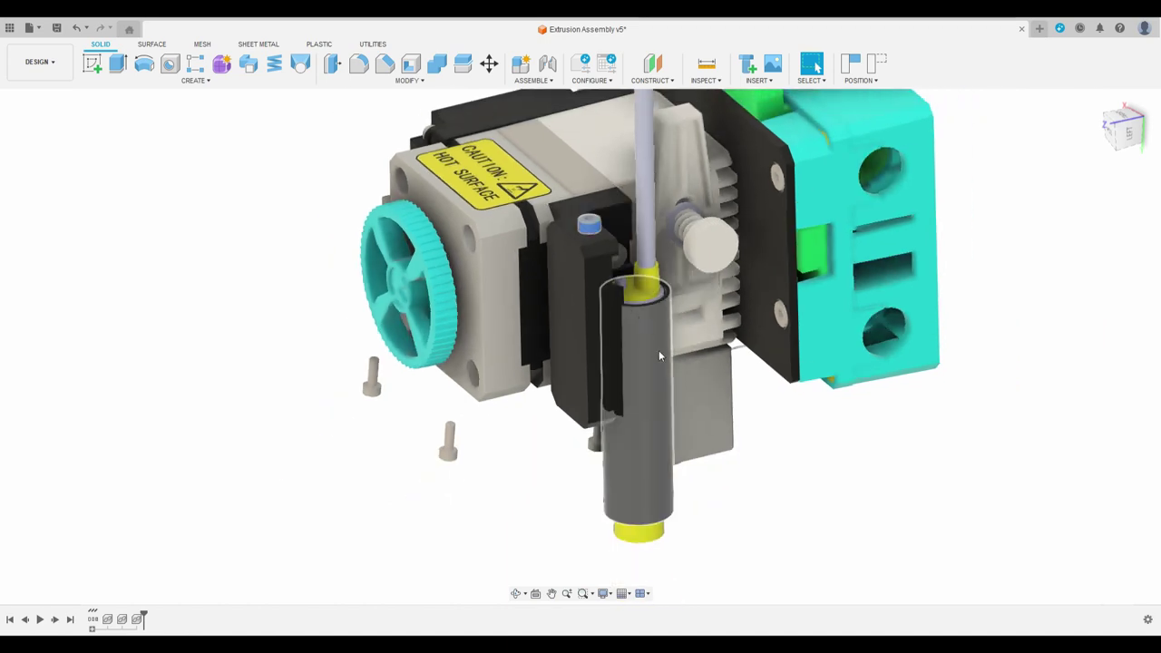
click(637, 397)
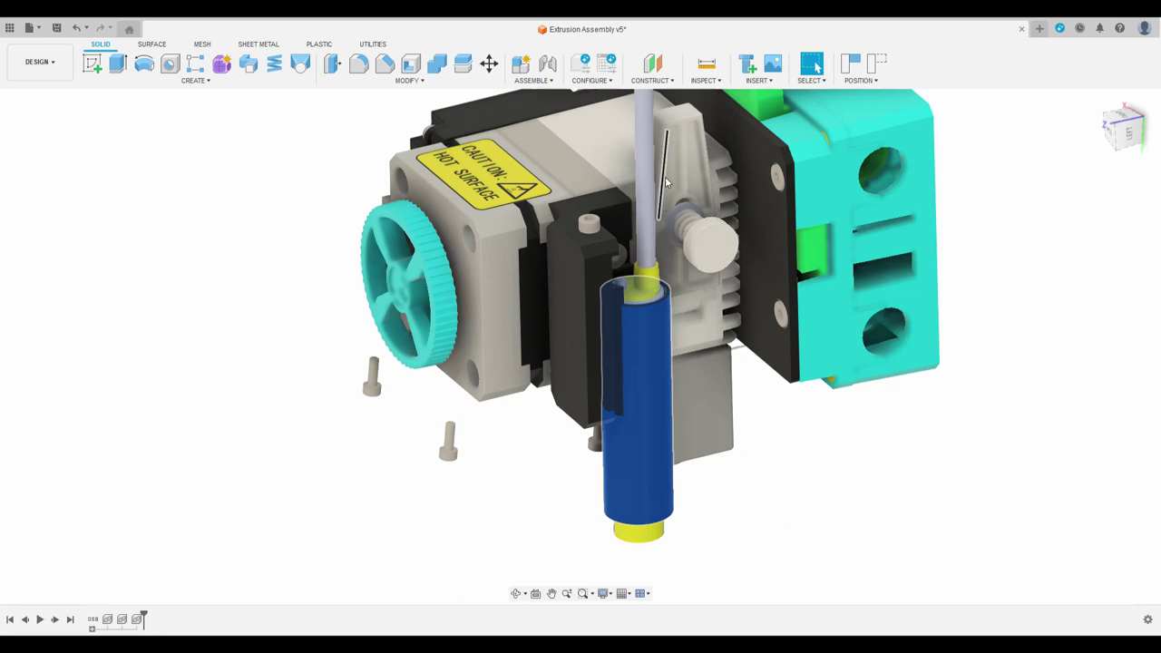
click(725, 486)
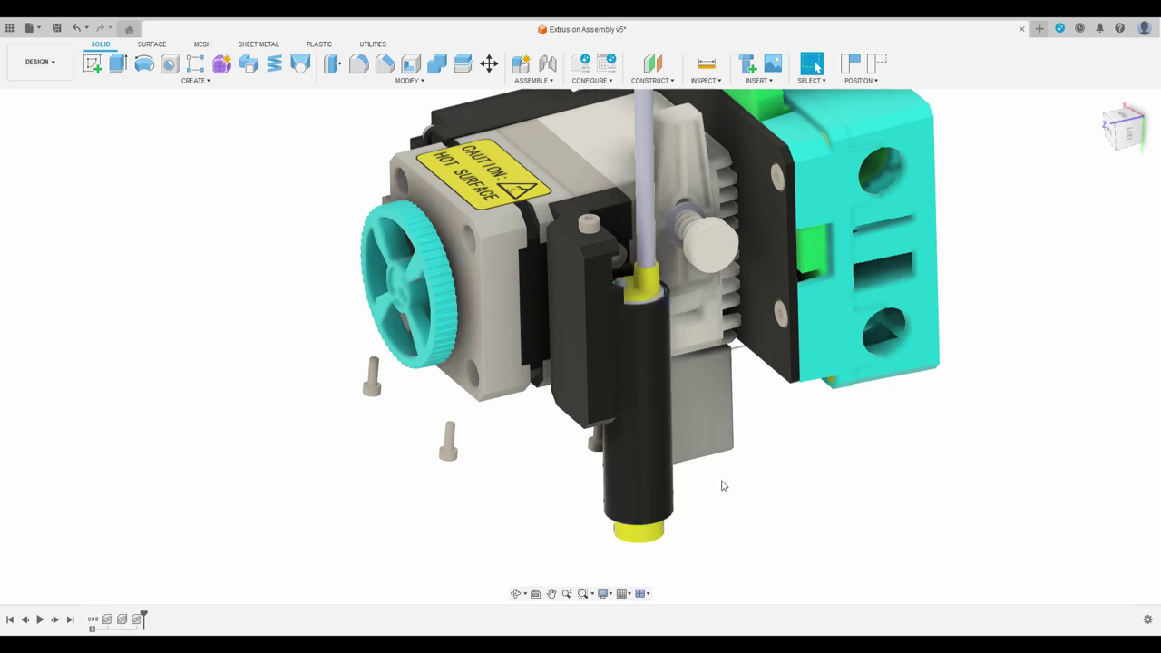
click(567, 315)
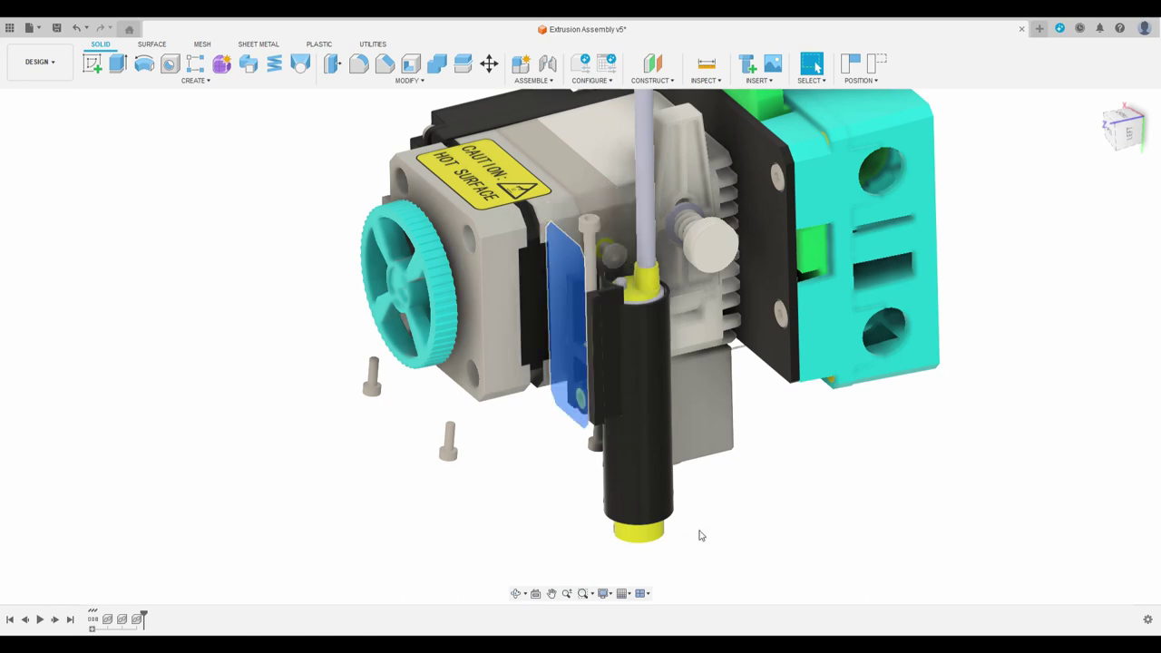
Orbit the assembly to look at the extruder's lower half from below.
shift+middle_drag(736, 510, 564, 529)
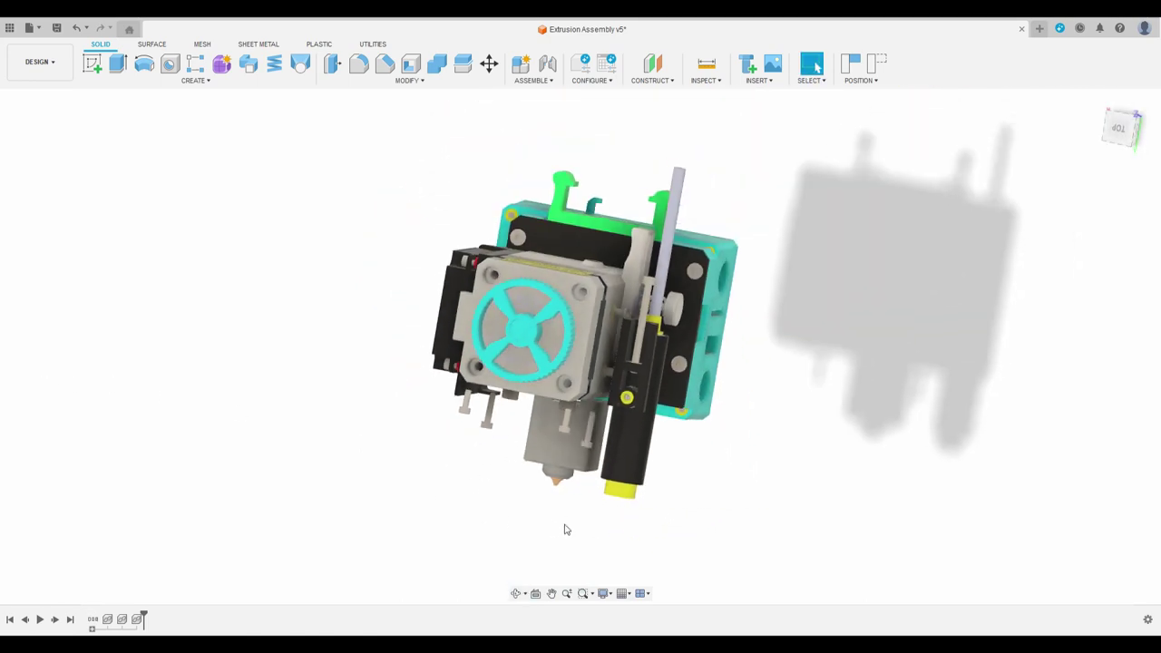
scroll(635, 480, up, 5)
shift+middle_drag(717, 466, 772, 468)
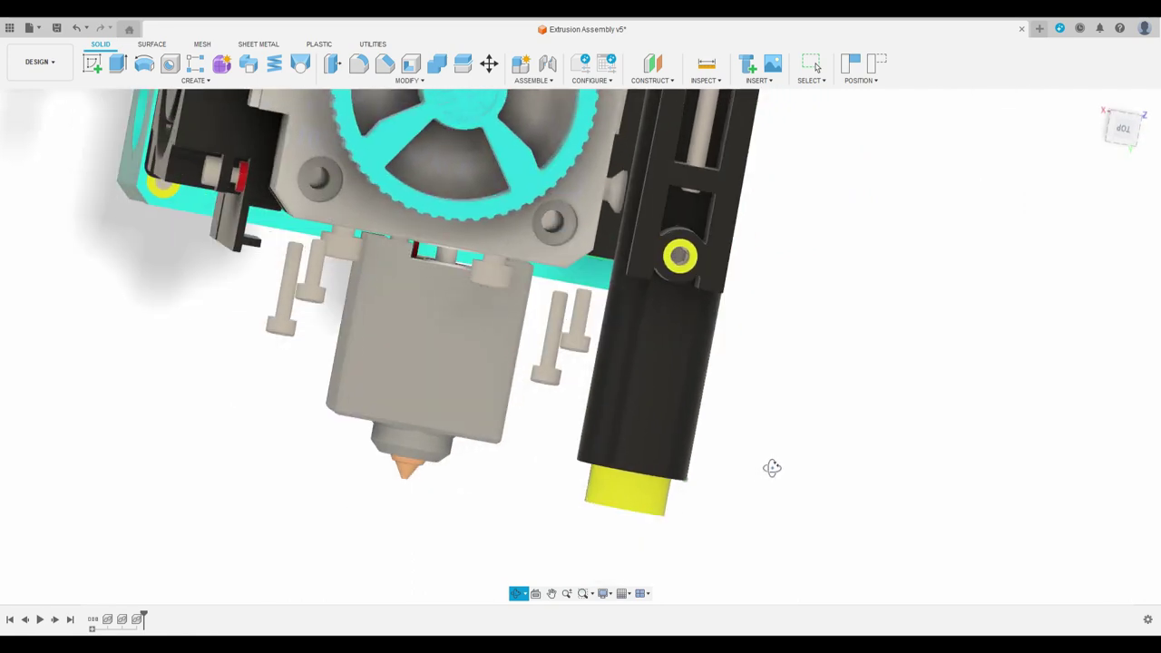
key(Escape)
scroll(659, 264, up, 5)
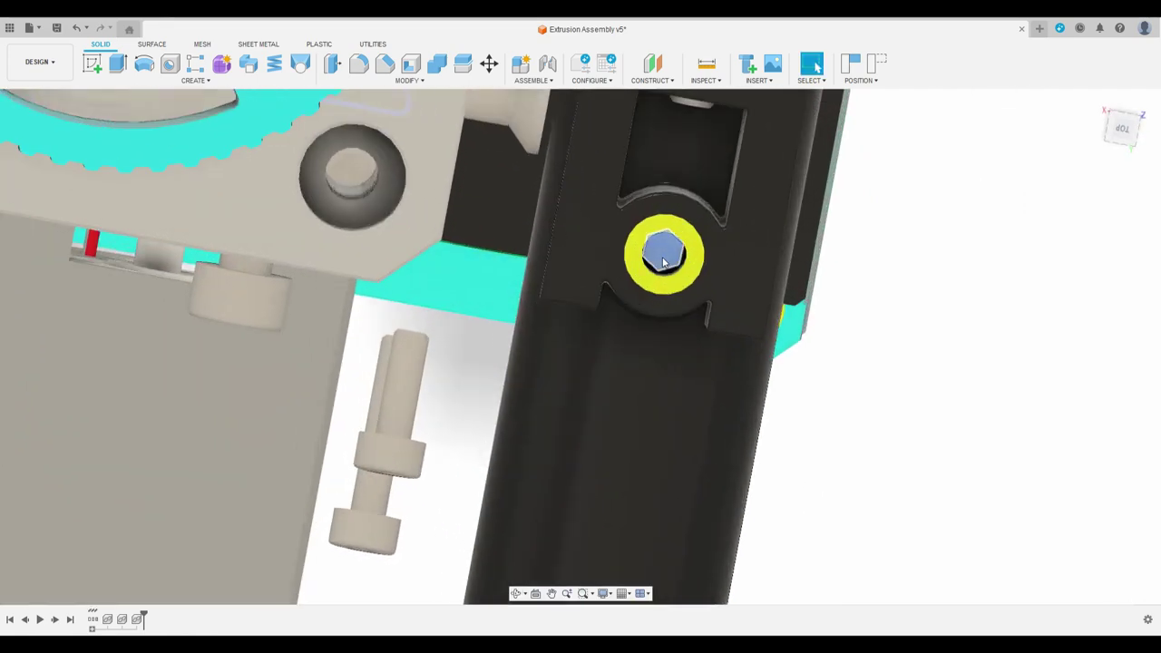
scroll(662, 262, down, 6)
scroll(671, 285, down, 2)
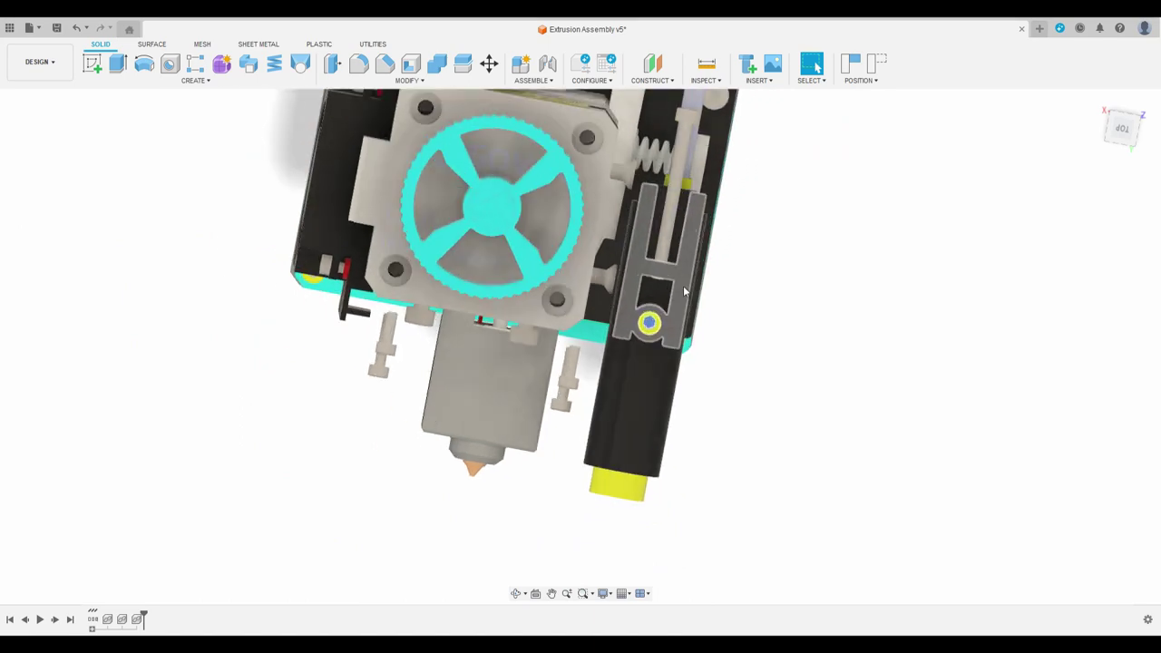
Swing to the right side and zoom in on the sensor's yellow tip from below.
shift+middle_drag(671, 285, 518, 347)
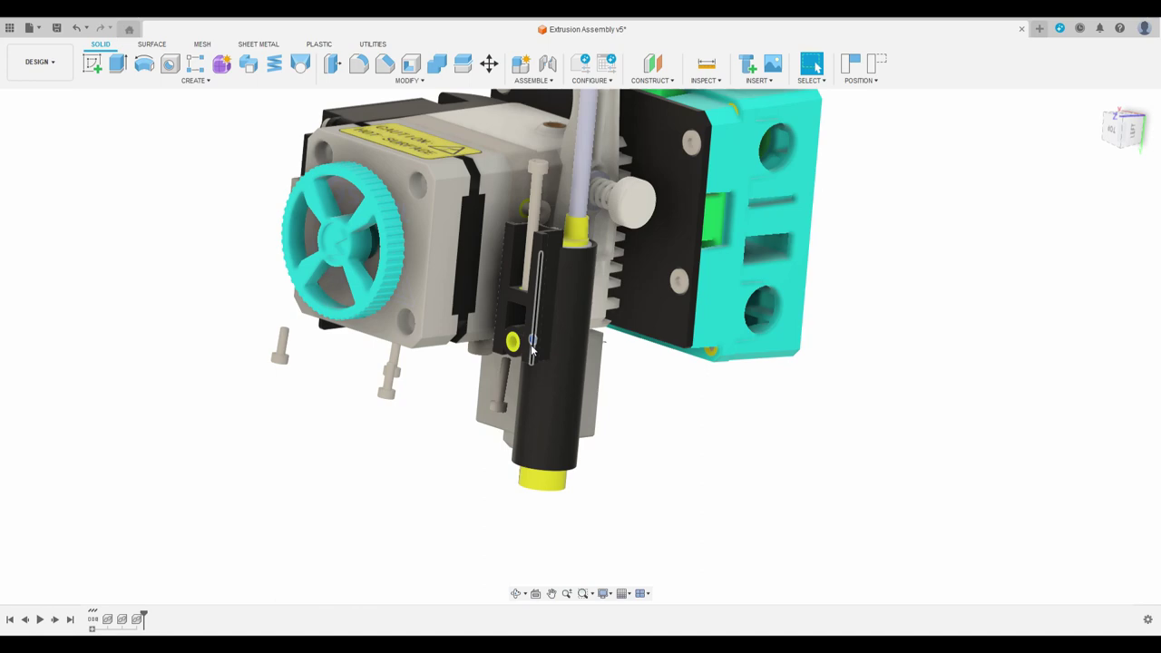
scroll(580, 339, down, 2)
scroll(548, 365, up, 6)
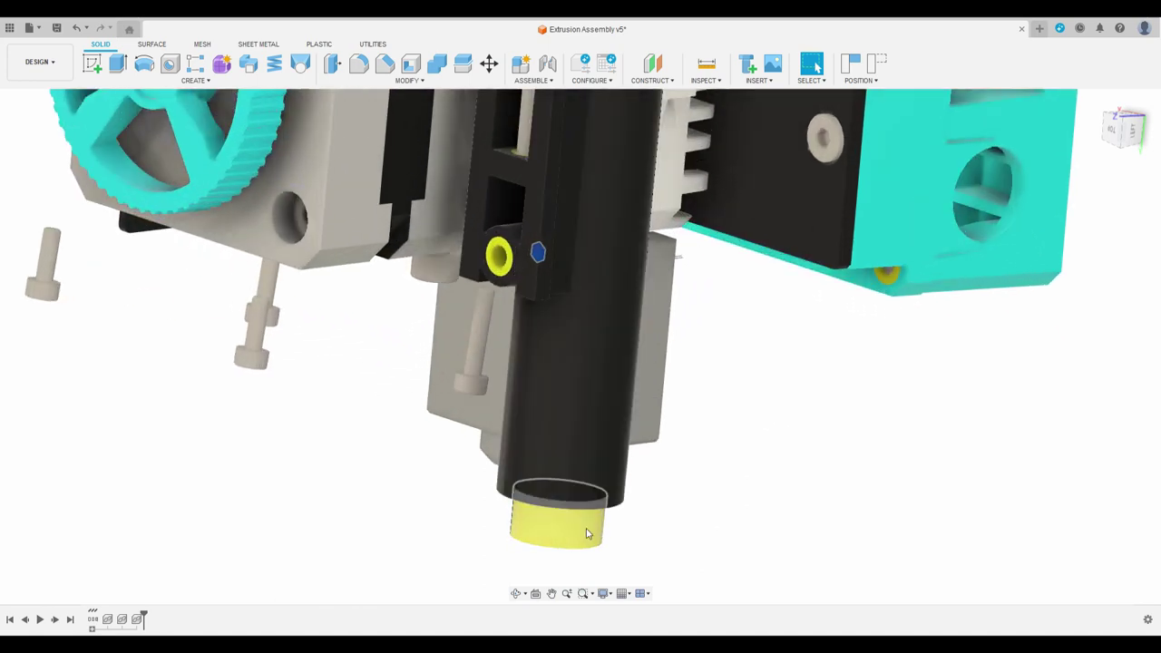
scroll(544, 358, down, 2)
scroll(563, 313, down, 1)
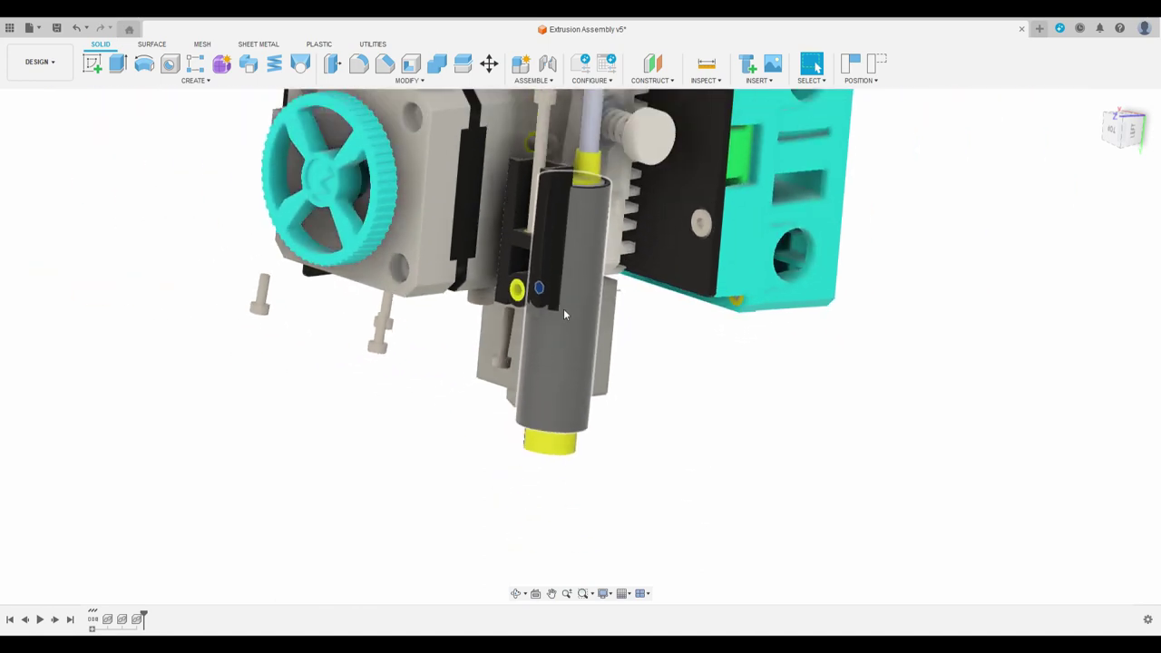
scroll(521, 477, up, 3)
shift+middle_drag(572, 415, 581, 390)
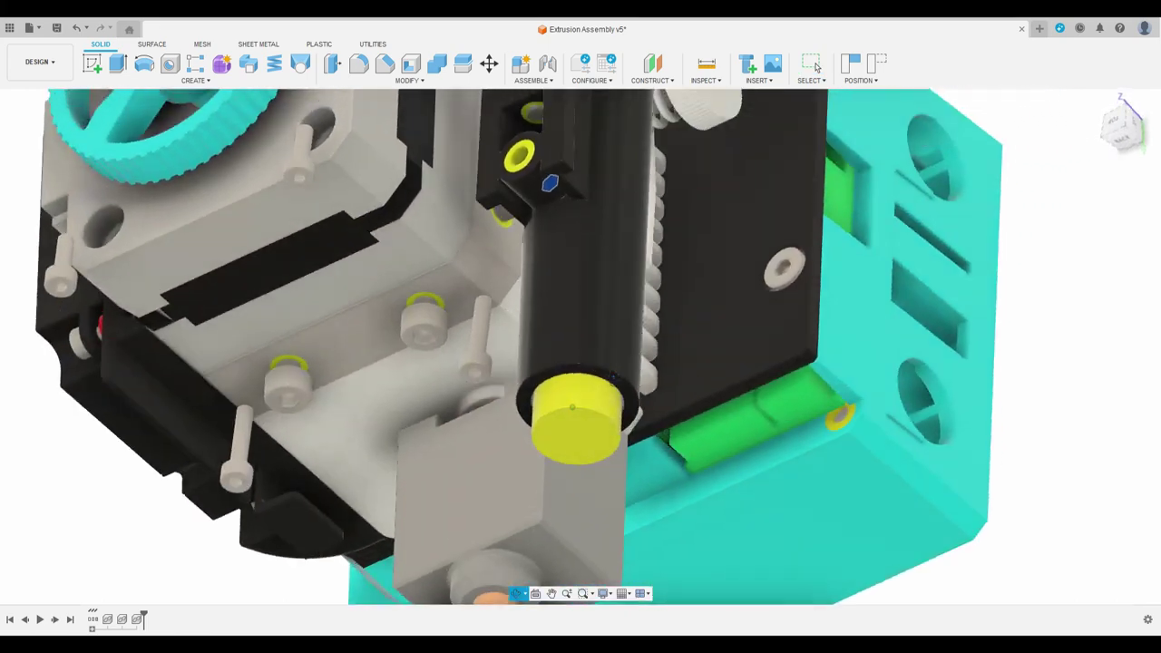
scroll(581, 389, up, 3)
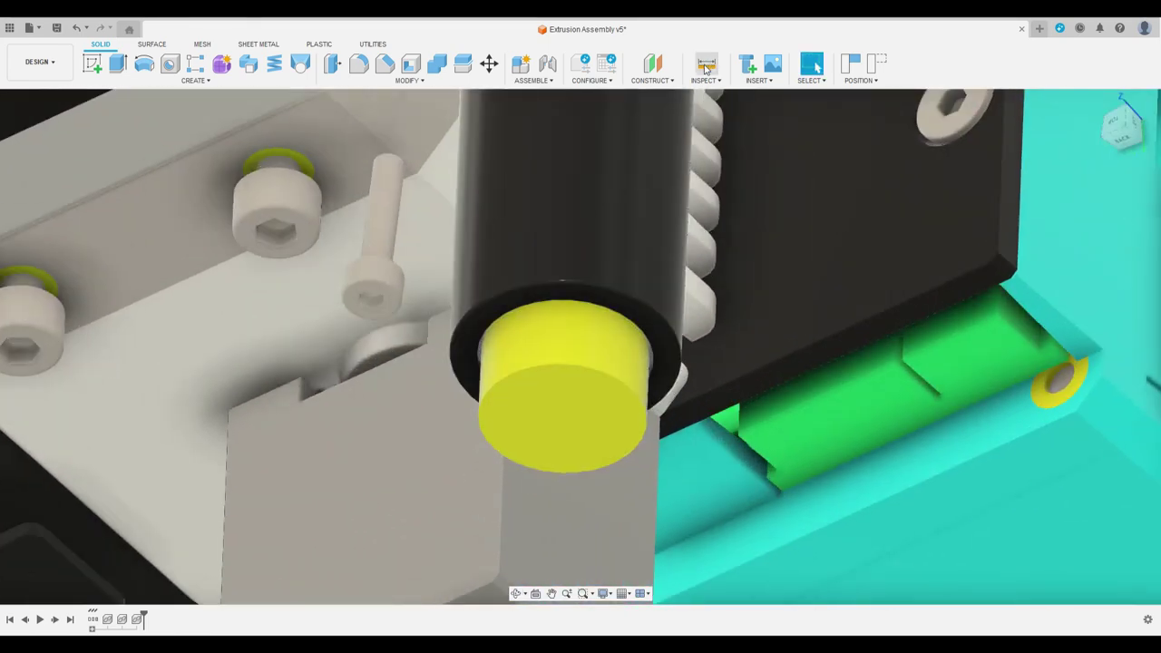
Measure from the sensor's ring face to its yellow tip, reading 5.00 mm.
click(706, 66)
click(625, 299)
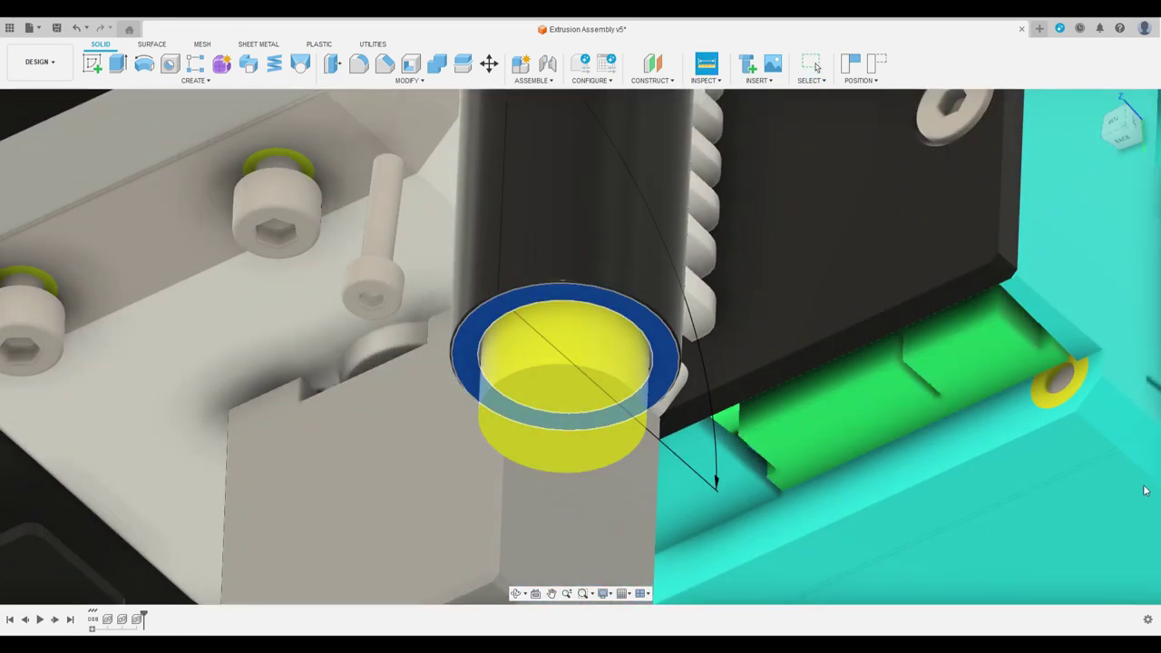
key(Escape)
click(706, 65)
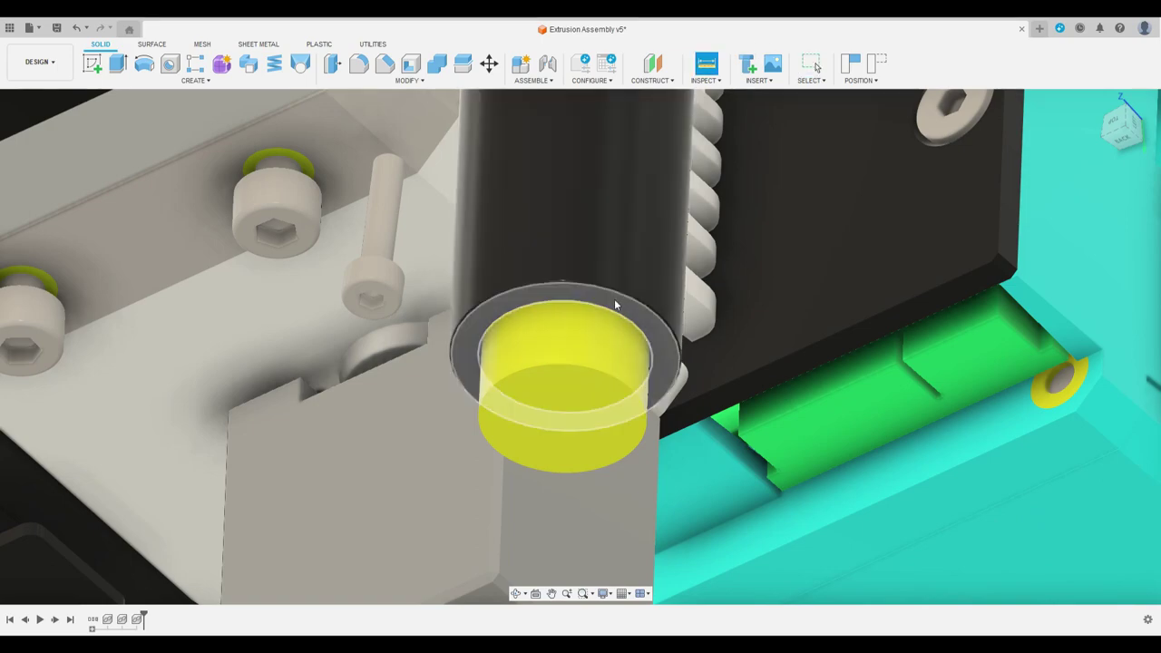
click(614, 298)
Orbit and zoom out to see the whole assembly from a new angle.
shift+middle_drag(659, 340, 816, 489)
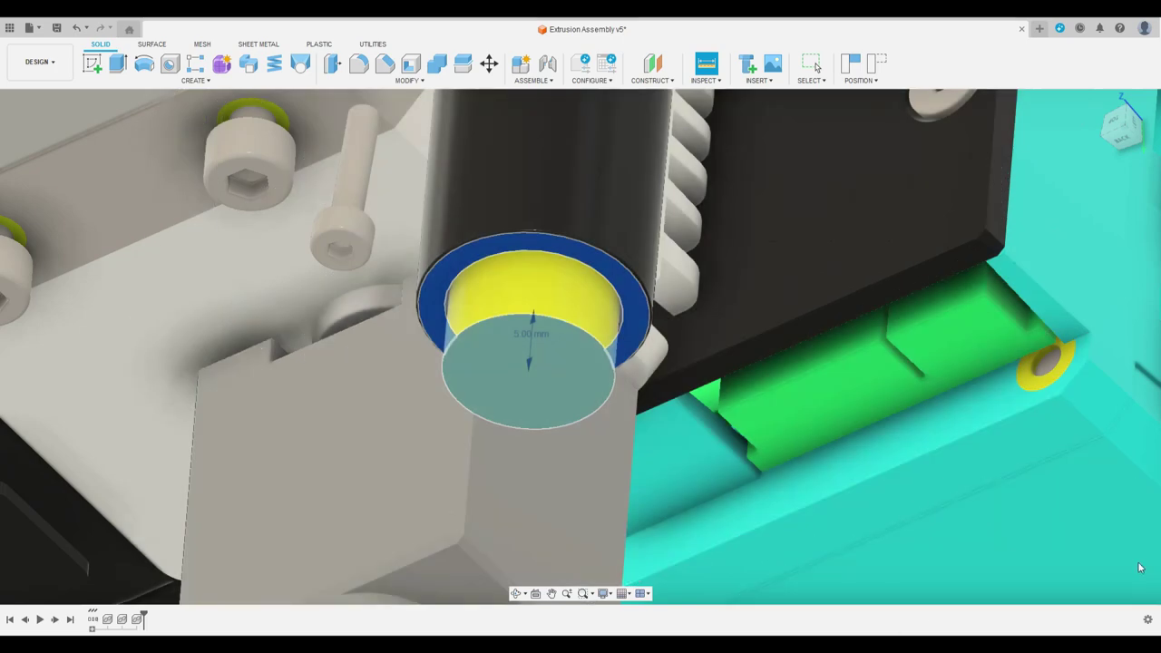
scroll(990, 467, down, 10)
shift+middle_drag(811, 406, 853, 395)
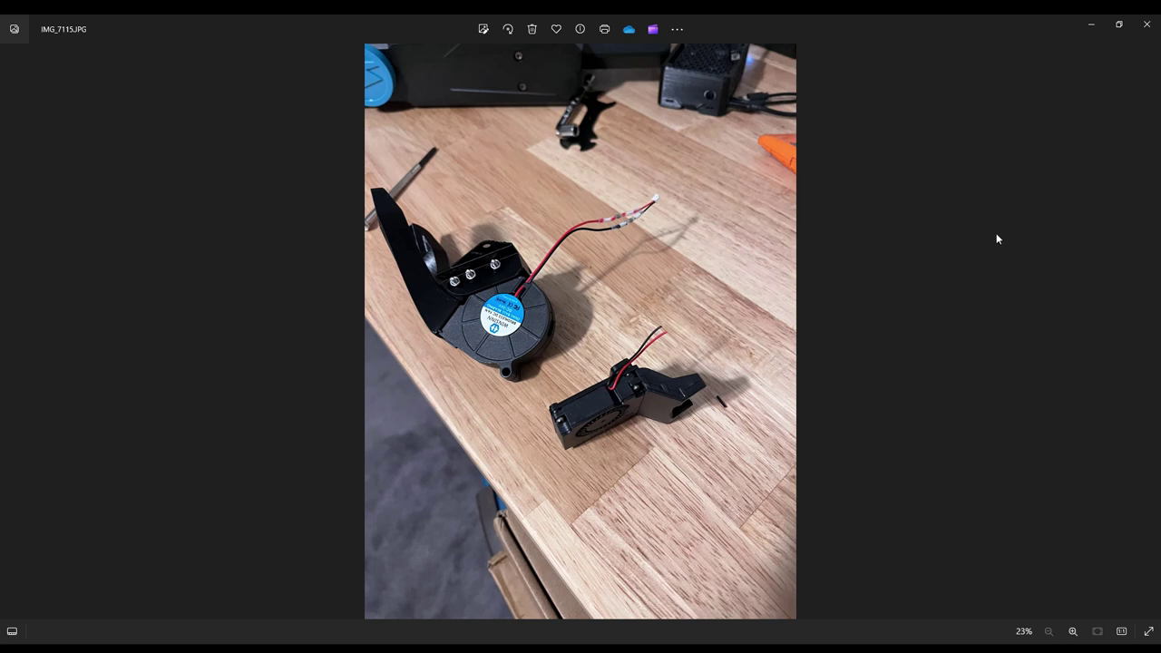
Step forward five photos from IMG_7115.JPG to IMG_20230722_161137.jpg showing the installed shroud.
click(1149, 332)
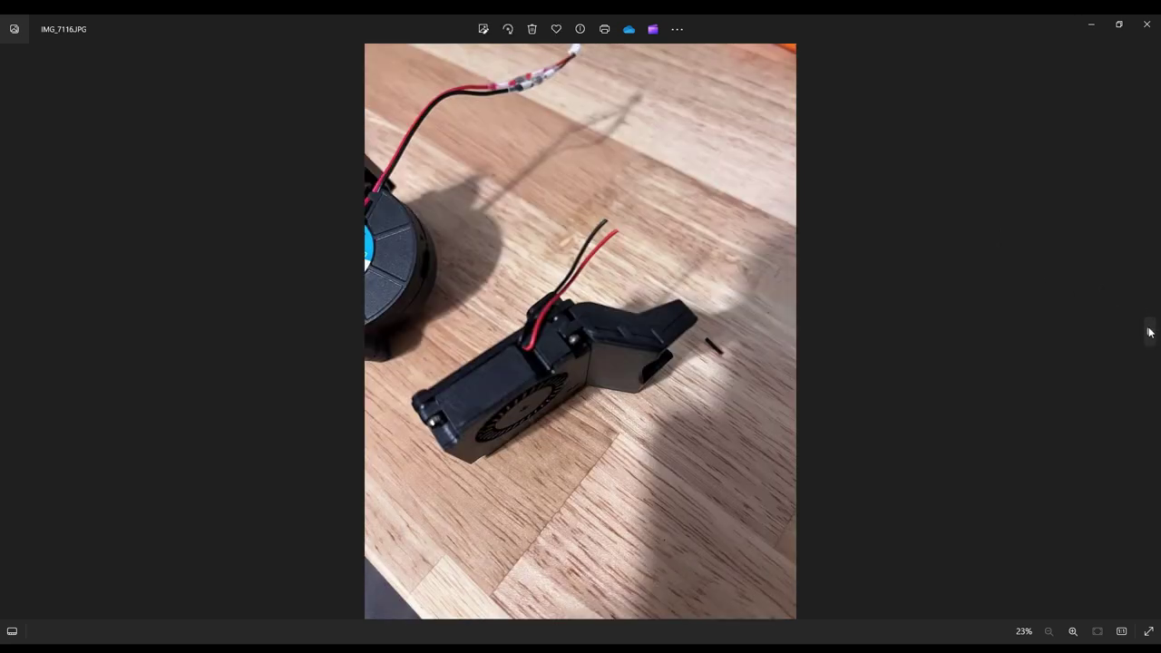
click(1149, 332)
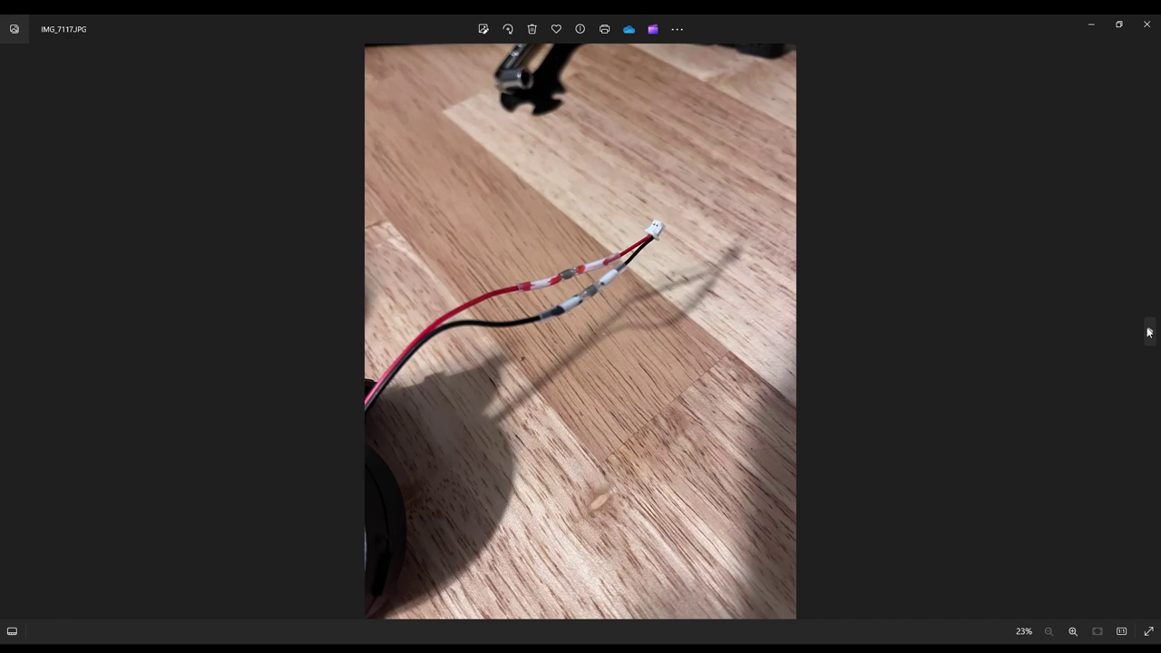
click(1149, 332)
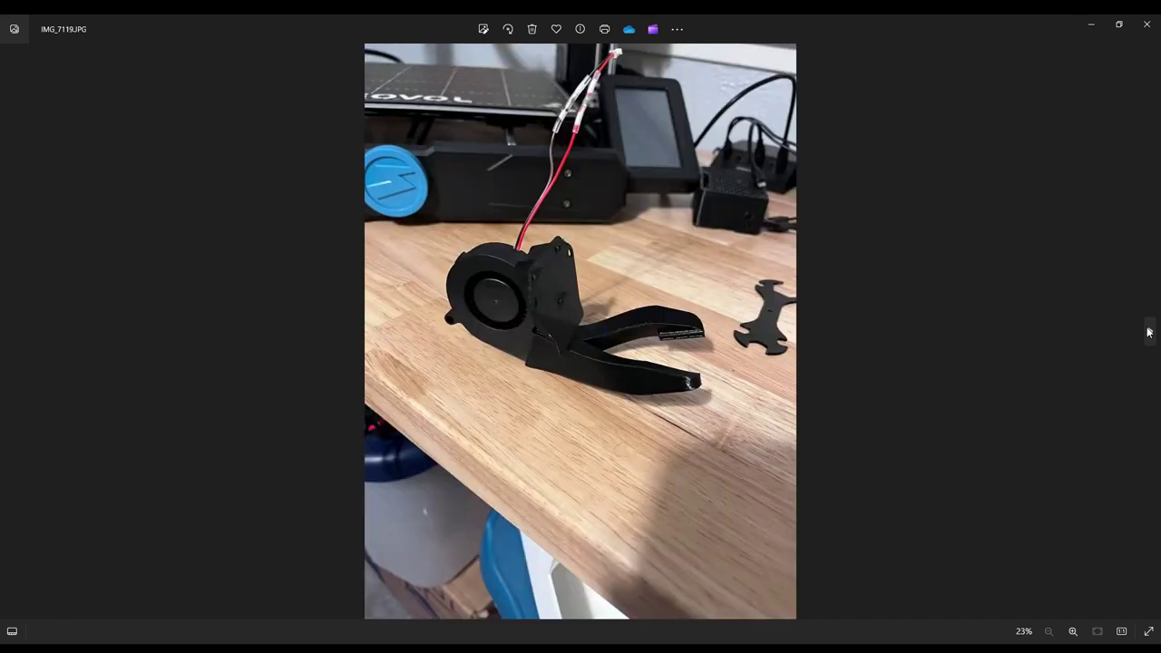
click(1149, 332)
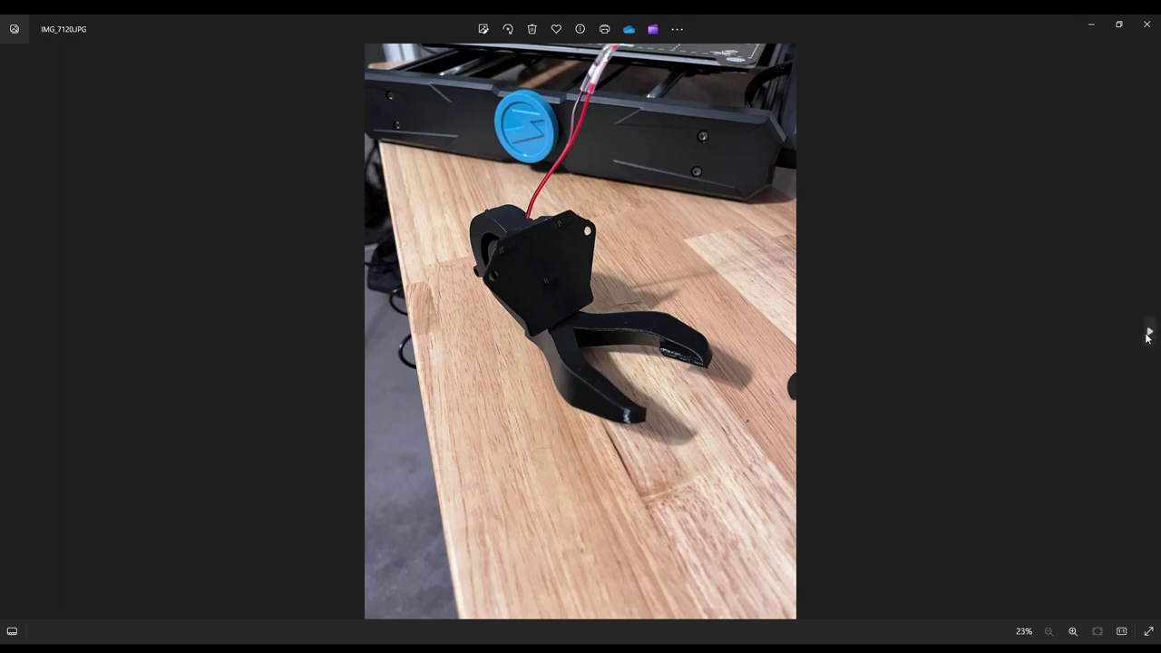
click(1148, 334)
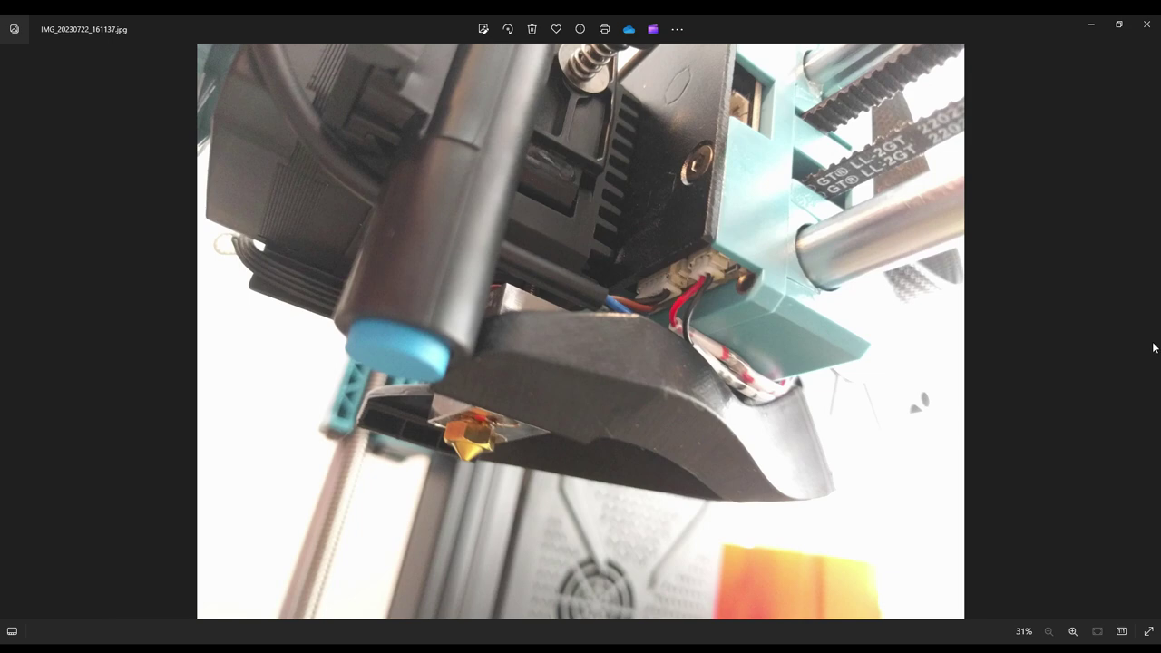